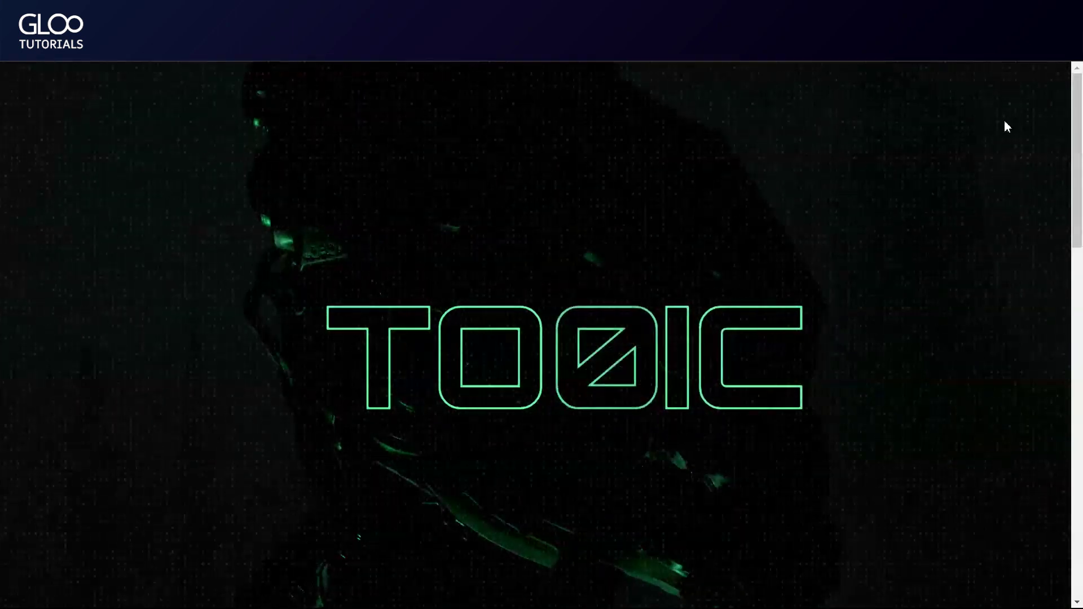
# Scroll through the hero to watch the 3D helmet rotate behind the headline.
pyautogui.scroll(-5, 1004, 171)
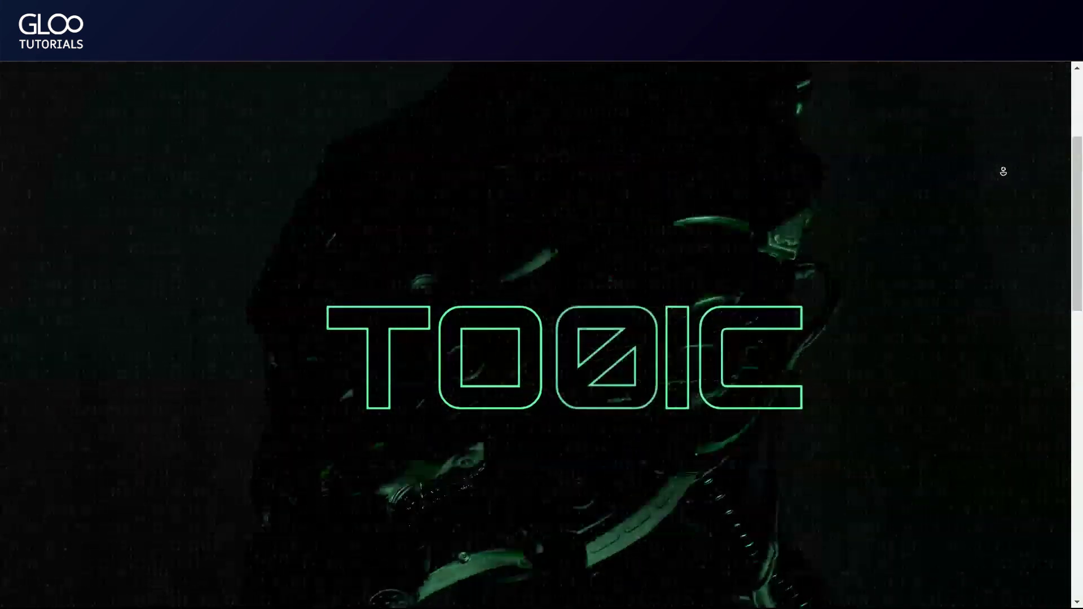
pyautogui.scroll(-5, 1004, 171)
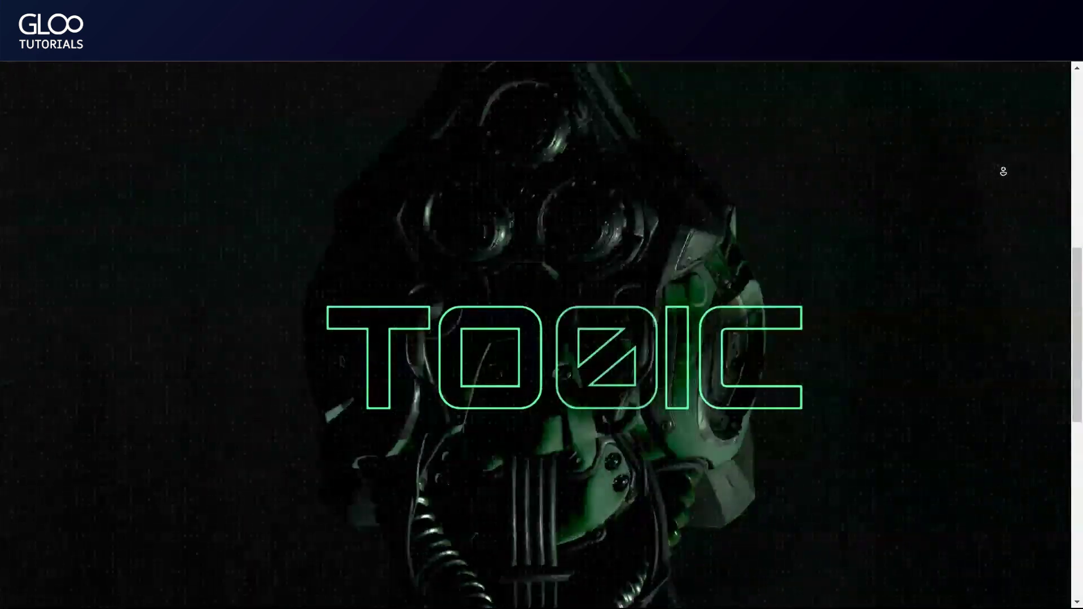
pyautogui.scroll(-5, 1004, 172)
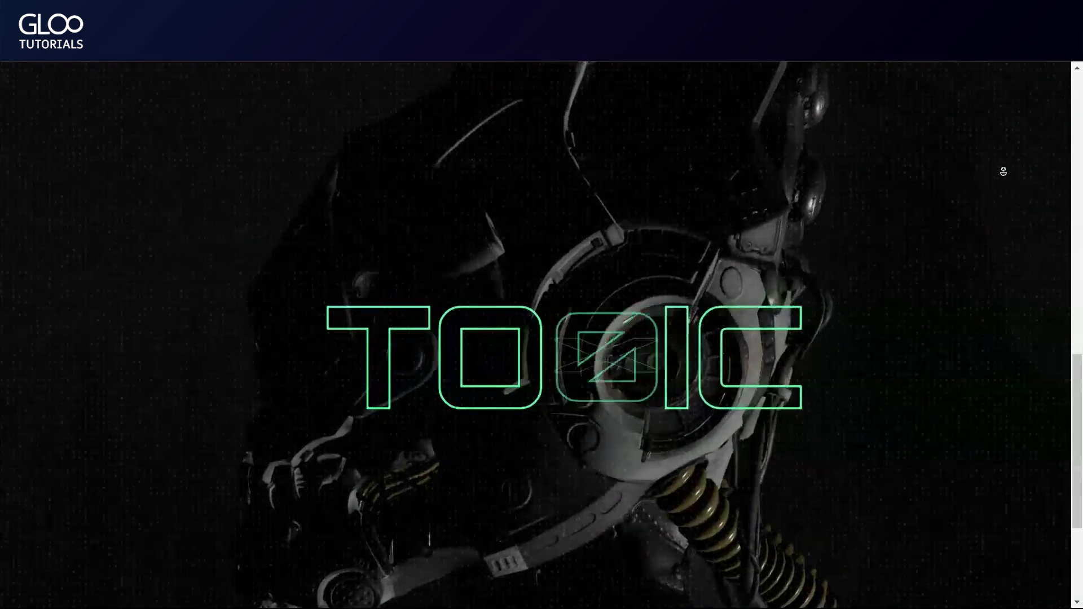
pyautogui.scroll(-2, 1004, 171)
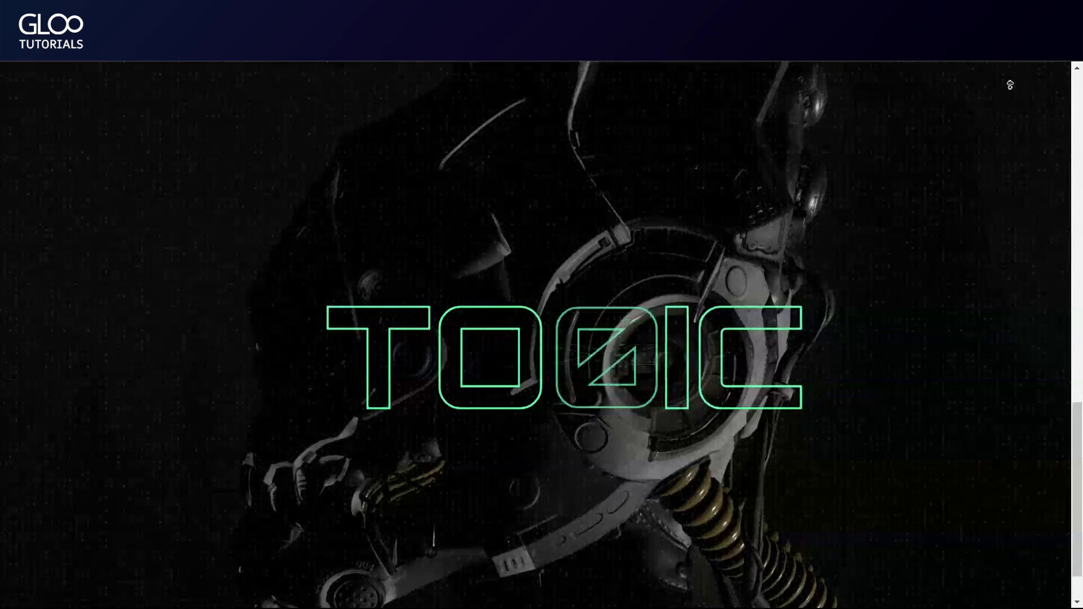
pyautogui.scroll(10, 1011, 72)
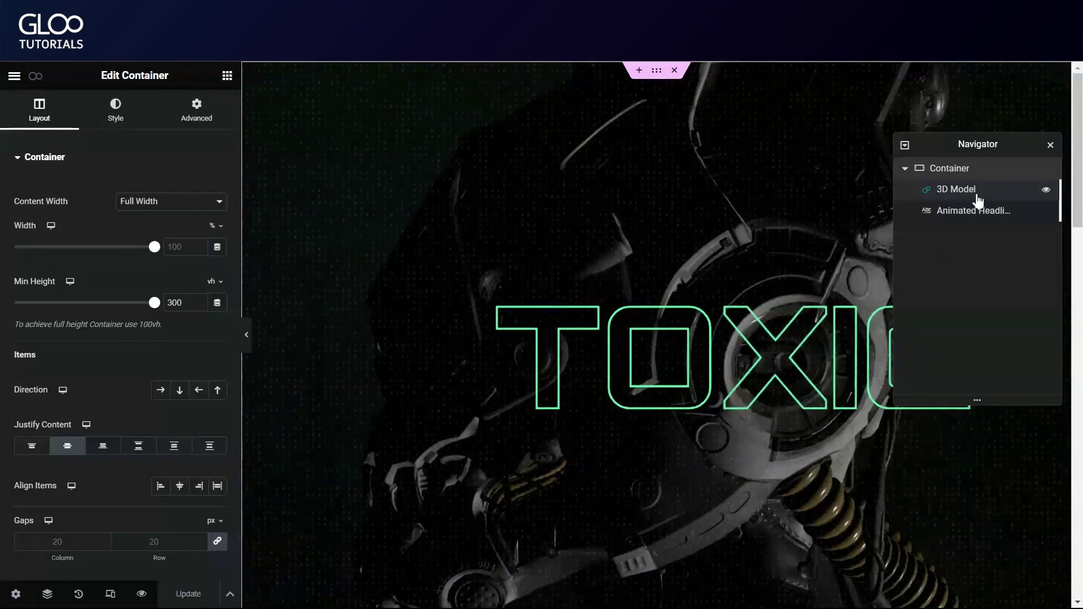
pyautogui.click(979, 202)
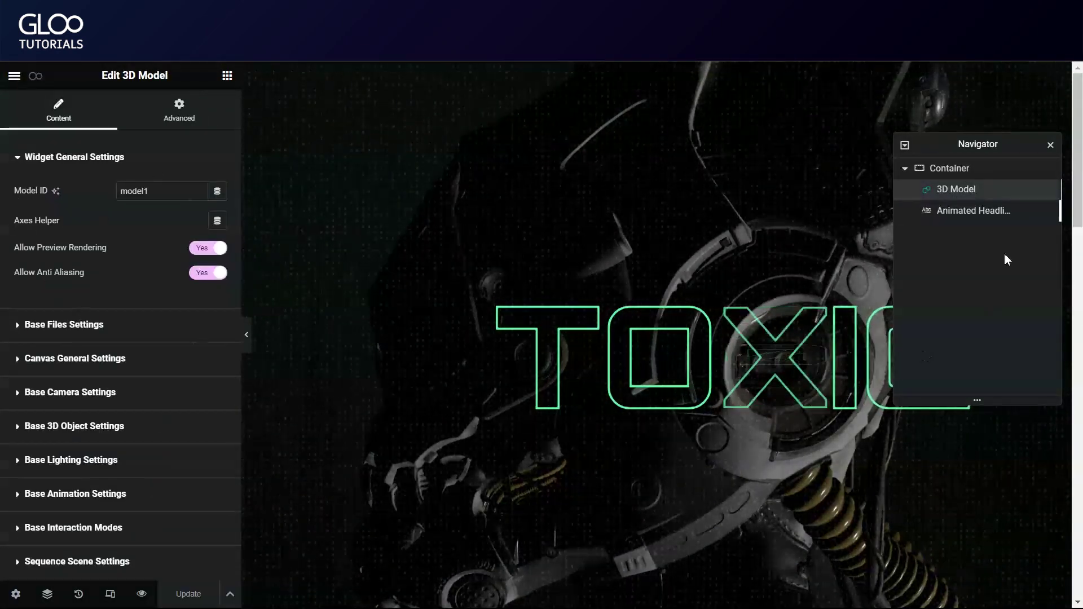
pyautogui.click(979, 215)
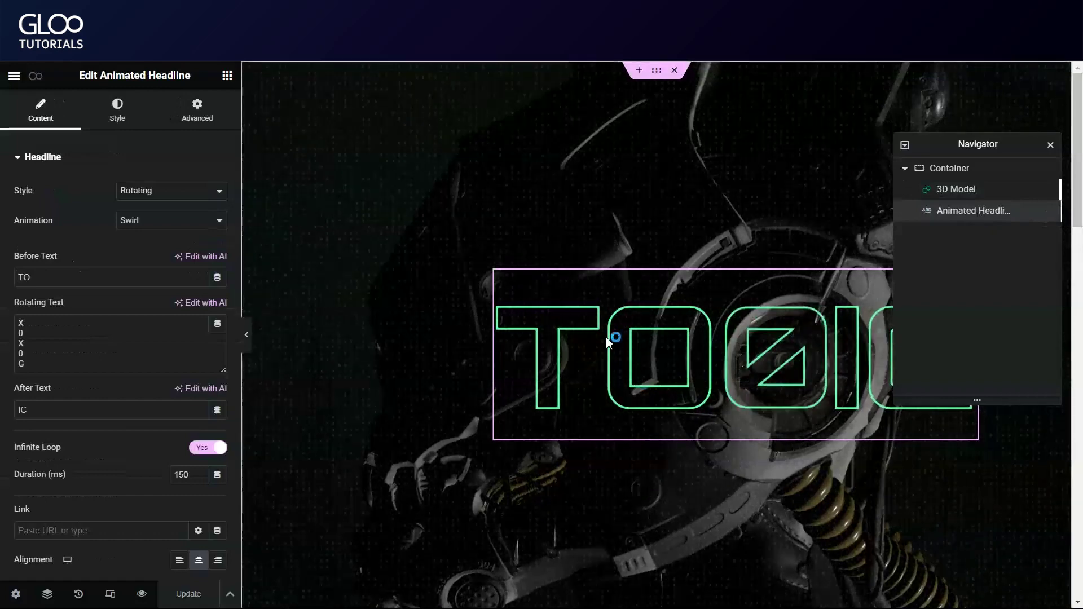
pyautogui.click(167, 108)
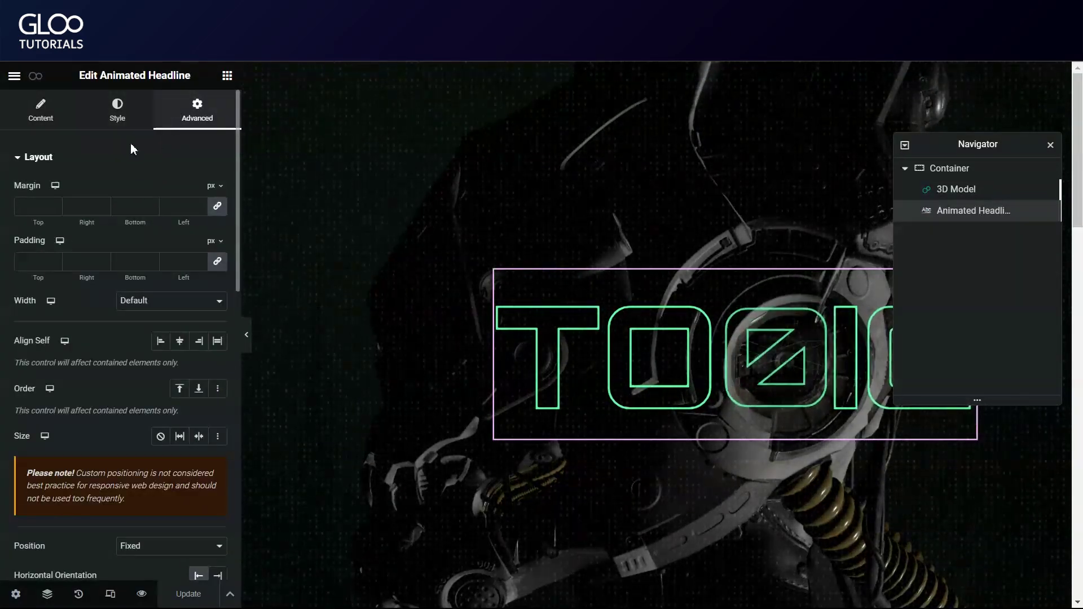
pyautogui.scroll(-5, 143, 255)
pyautogui.click(948, 169)
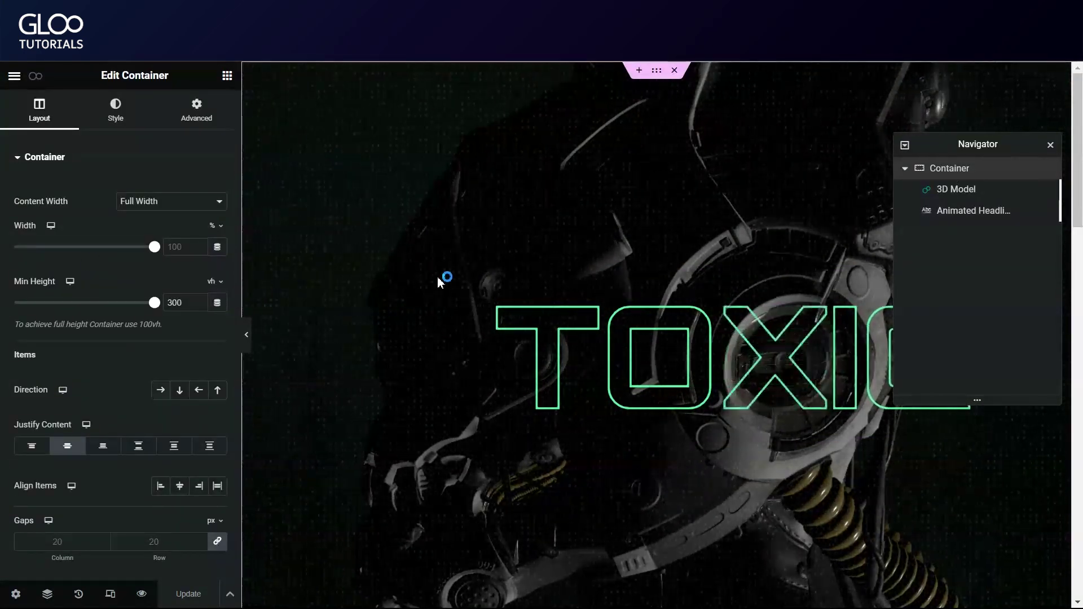
pyautogui.scroll(-5, 83, 269)
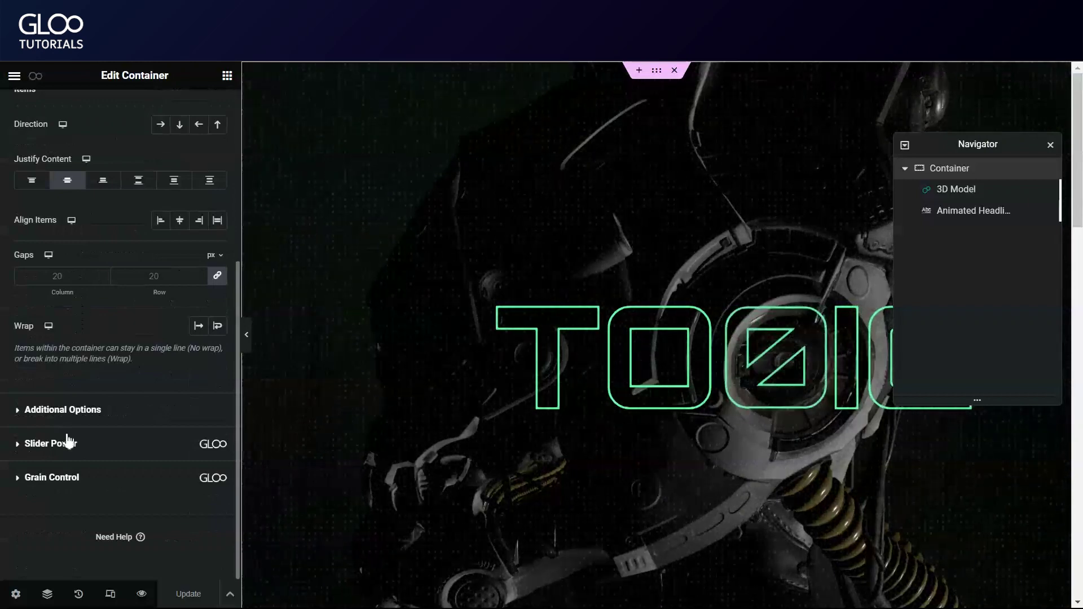
# Expand the container's Grain Control and switch Active Grainer off, then back on, to compare.
pyautogui.click(67, 478)
pyautogui.scroll(-1, 63, 413)
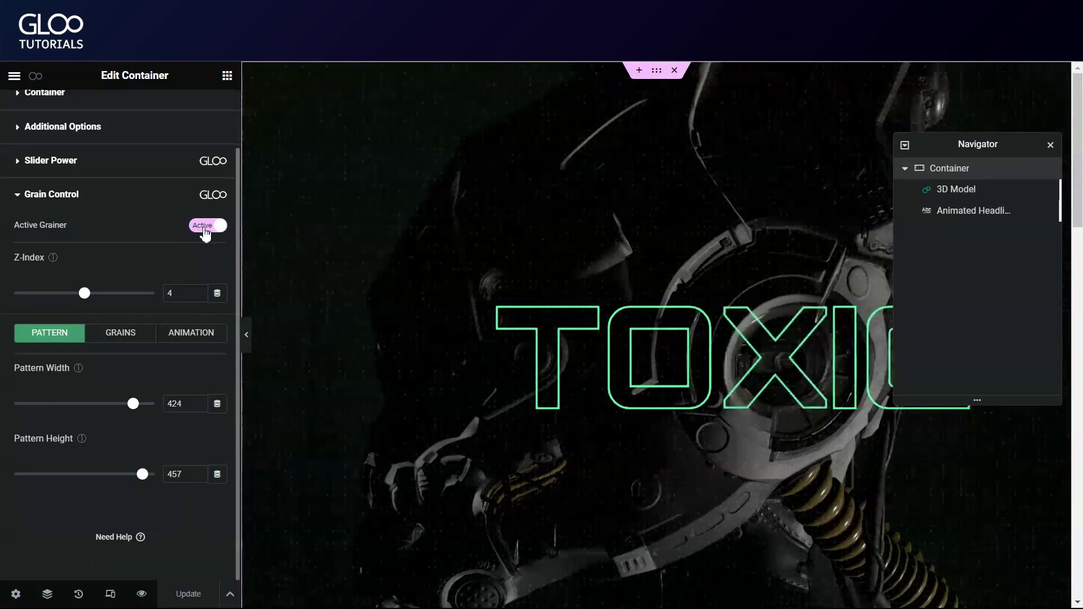
pyautogui.click(204, 228)
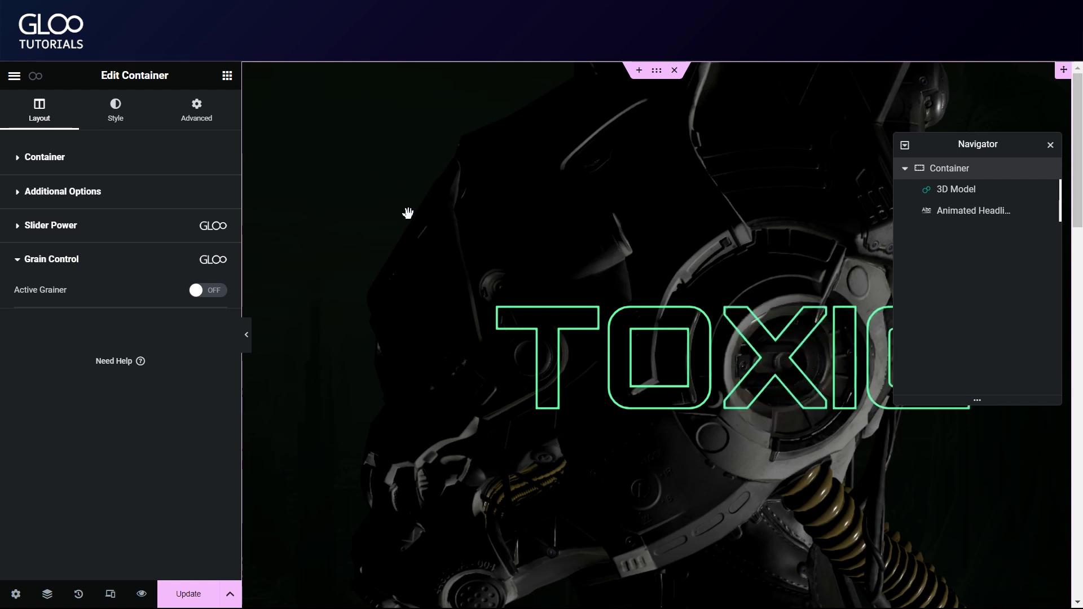
pyautogui.click(200, 294)
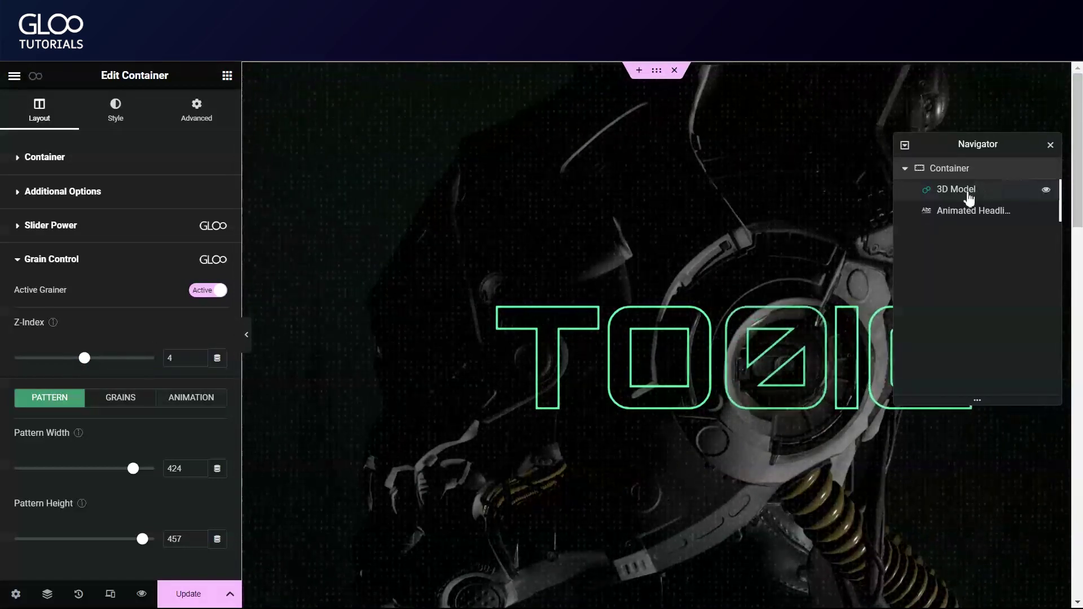
# Set the 3D Model widget's Z-Index to 6.
pyautogui.click(969, 199)
pyautogui.scroll(-5, 161, 262)
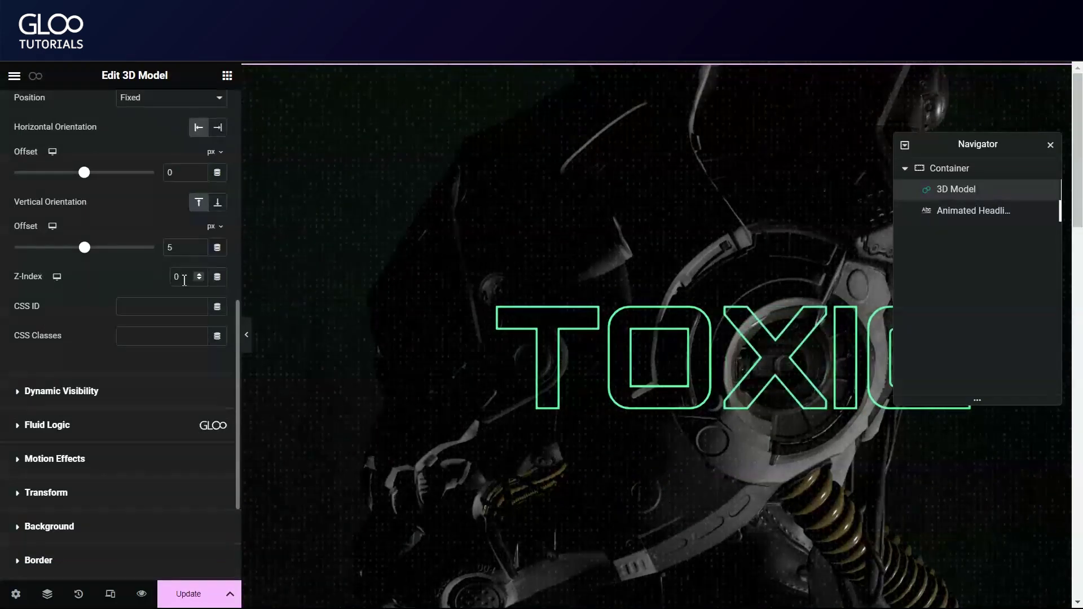
pyautogui.click(184, 280)
pyautogui.write('6')
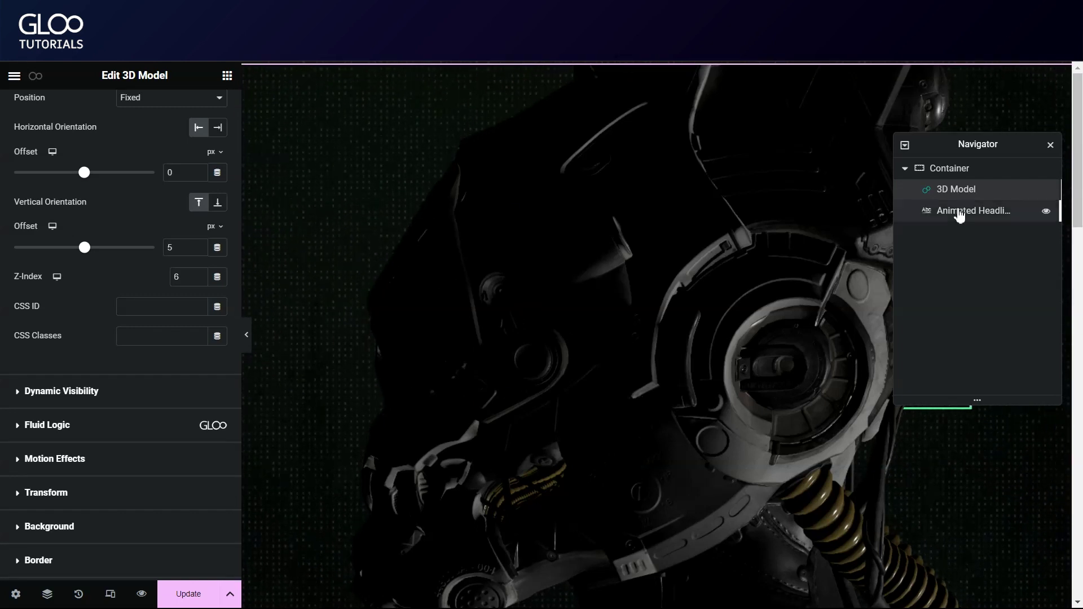
# Give the Animated Headline Z-Index 7 above the helmet, then reselect the 3D Model.
pyautogui.click(959, 211)
pyautogui.scroll(-10, 96, 335)
pyautogui.scroll(-2, 87, 274)
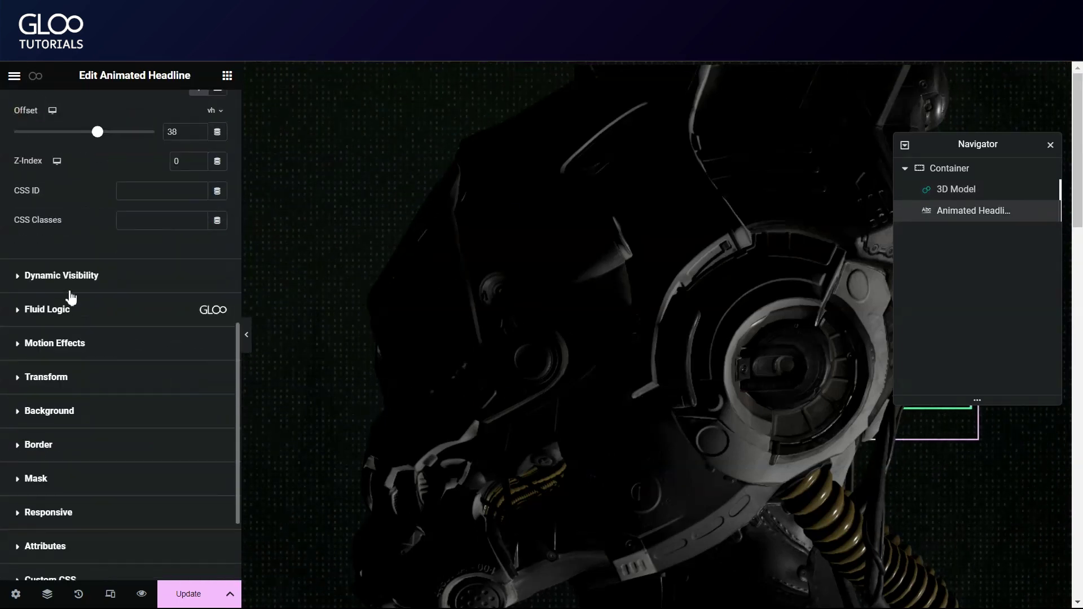
pyautogui.scroll(2, 70, 288)
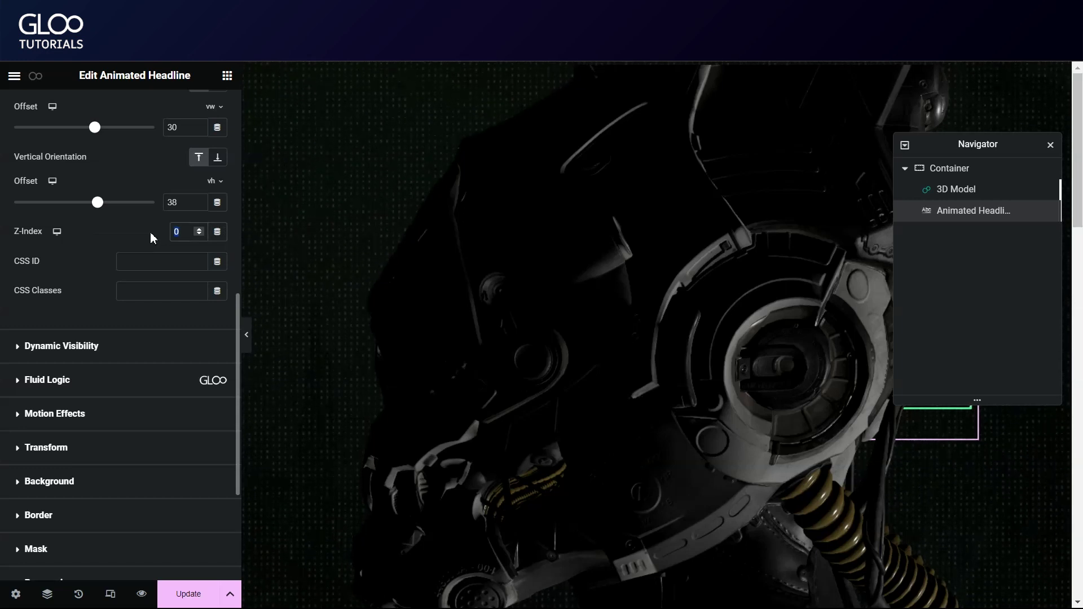
pyautogui.write('7')
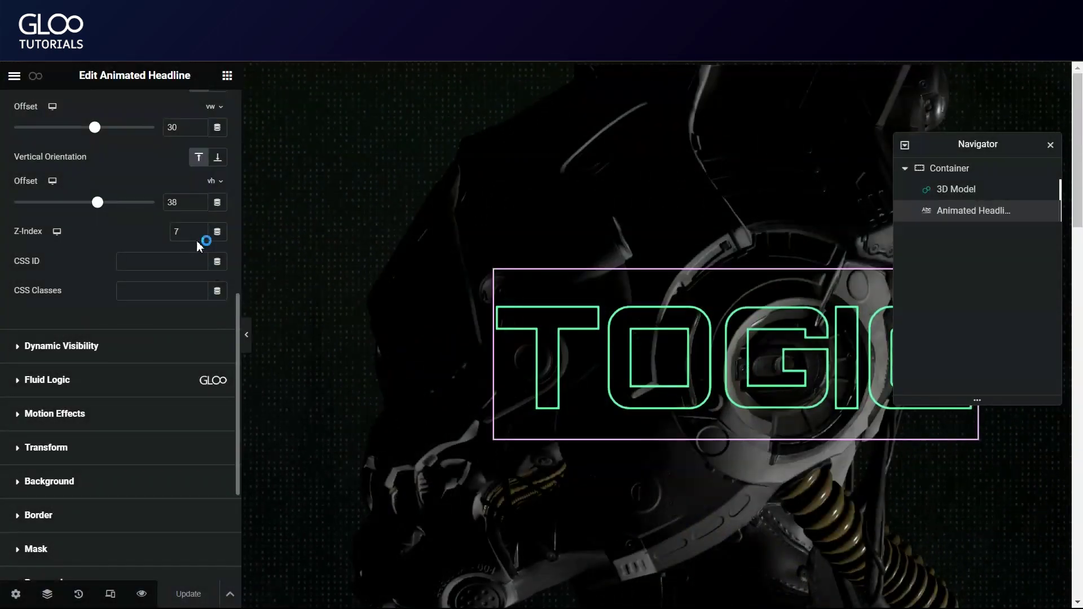
pyautogui.click(955, 189)
pyautogui.scroll(-5, 155, 367)
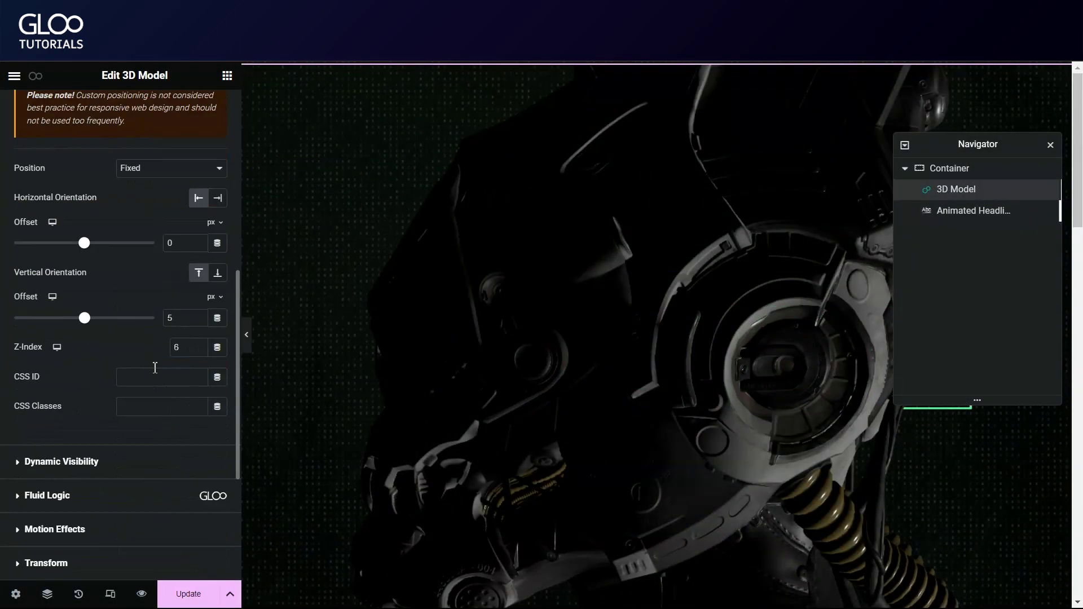
# Select the Container, expand Grain Control and bring up its PATTERN size settings.
pyautogui.click(954, 169)
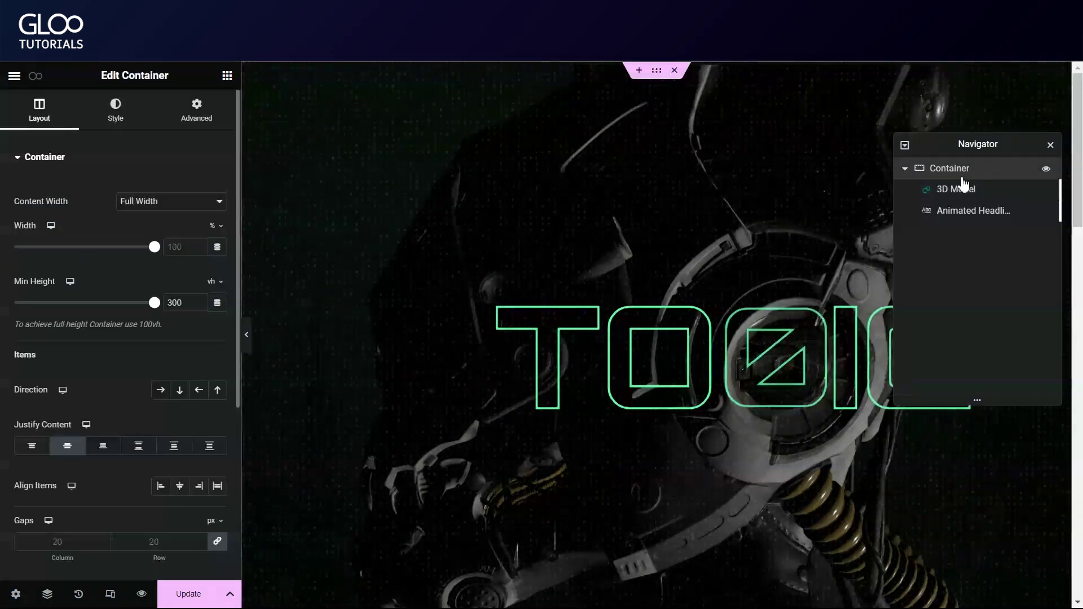
pyautogui.scroll(-5, 88, 353)
pyautogui.click(86, 476)
pyautogui.scroll(-5, 86, 403)
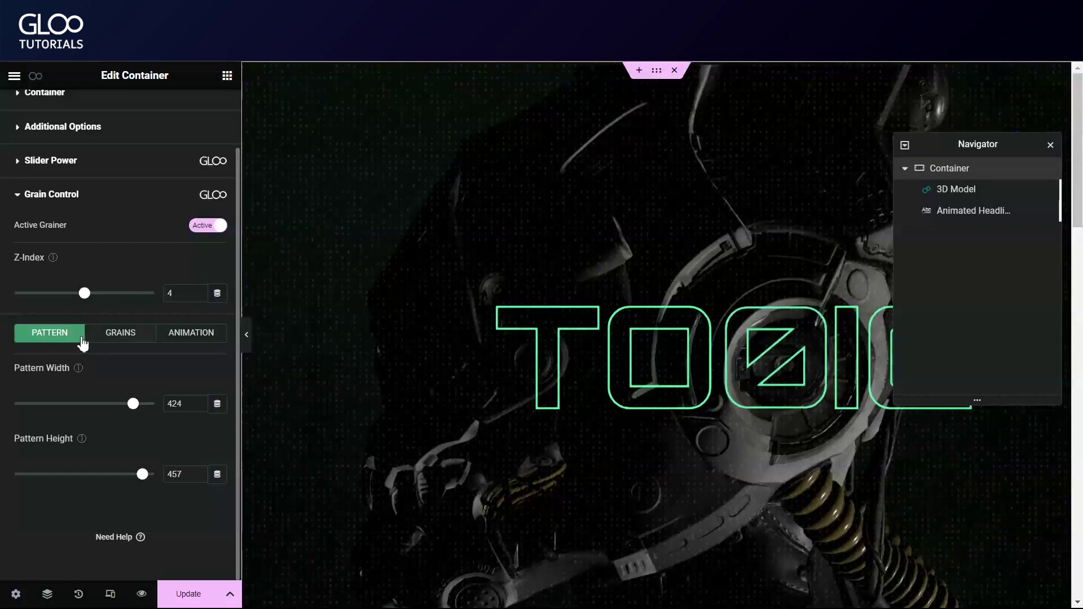
pyautogui.click(113, 337)
pyautogui.click(186, 337)
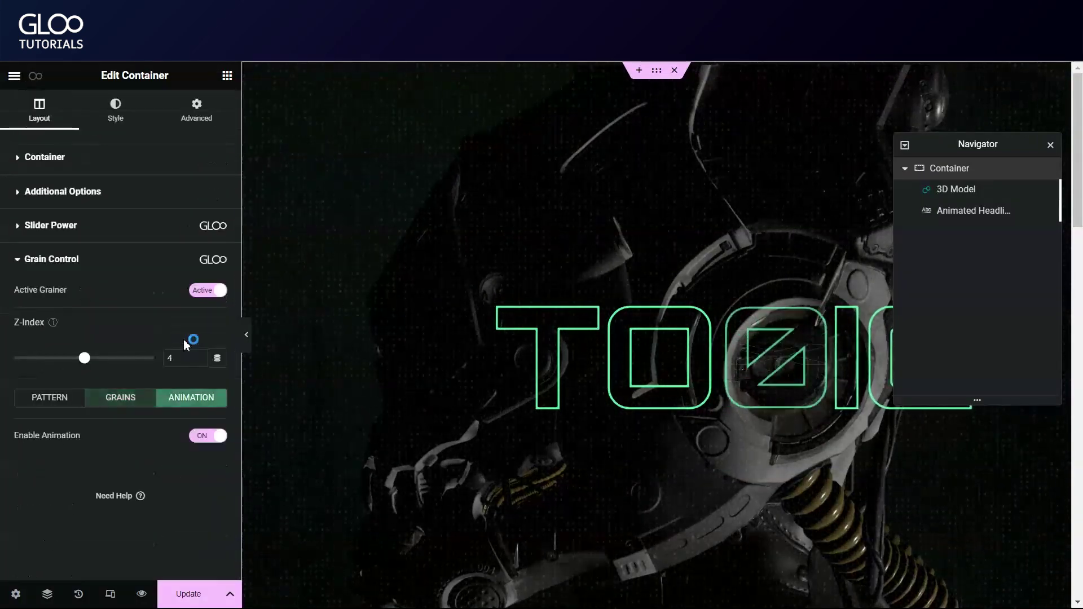
pyautogui.click(51, 401)
pyautogui.scroll(-1, 50, 414)
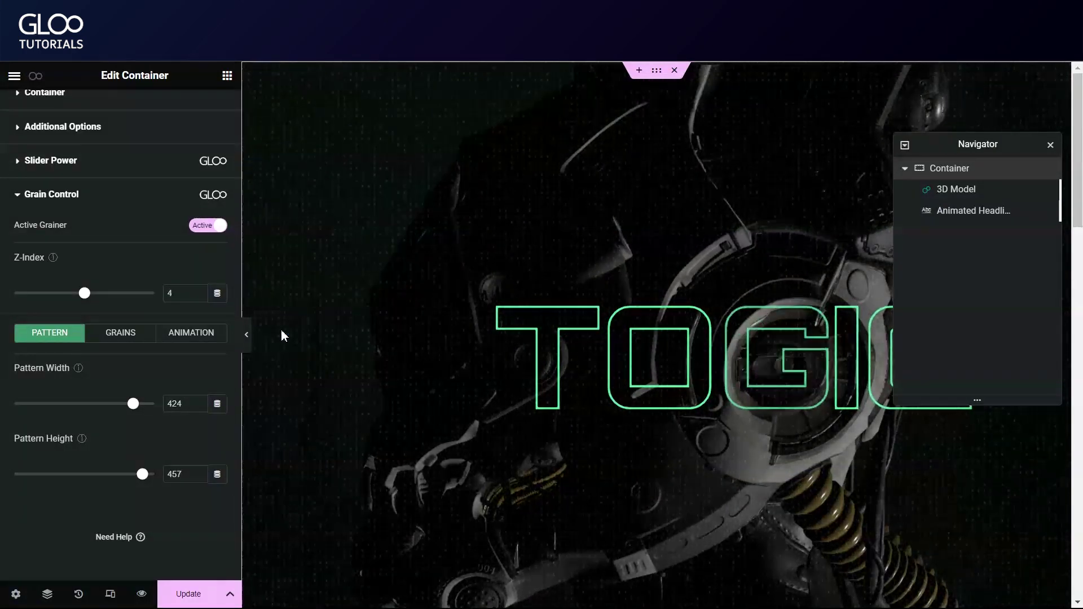
# Set the grain Pattern Width to 431 and Pattern Height to 413.
pyautogui.moveTo(134, 412); pyautogui.dragTo(34, 417)
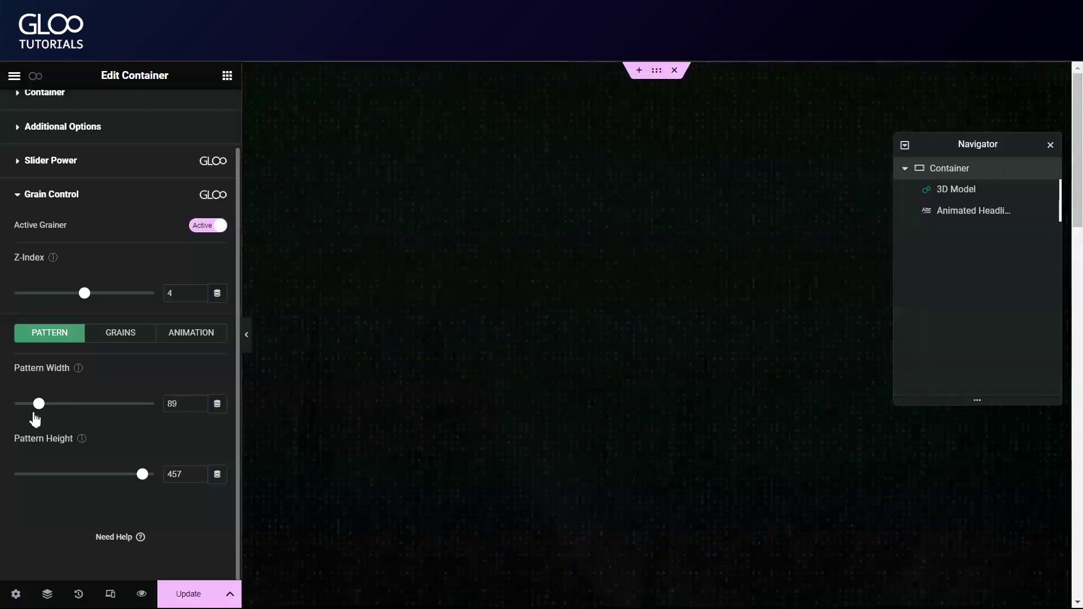
pyautogui.moveTo(143, 475); pyautogui.dragTo(25, 477)
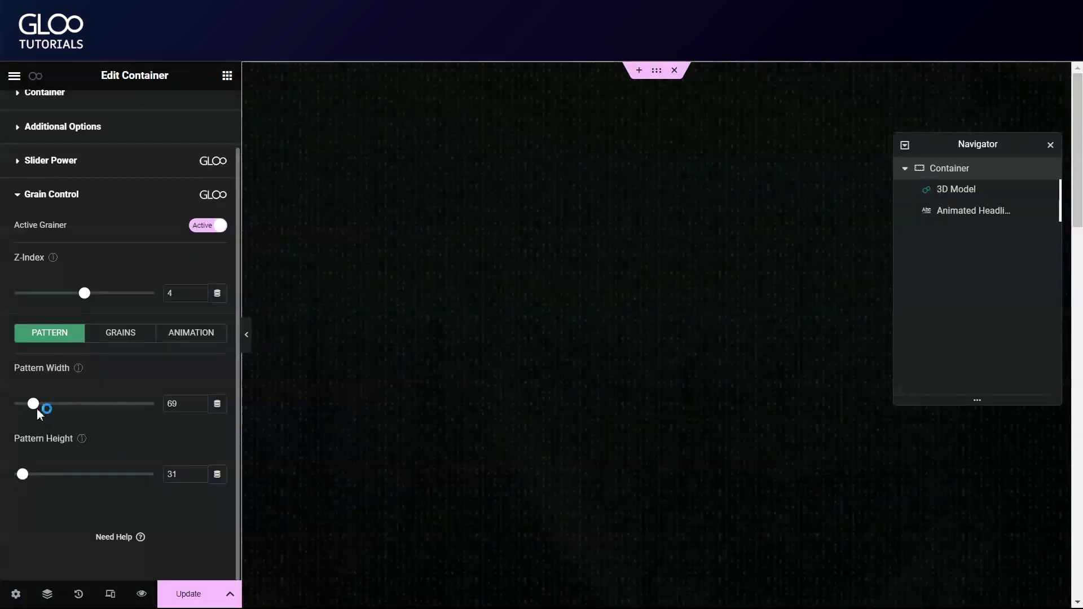
pyautogui.moveTo(37, 410); pyautogui.dragTo(21, 405)
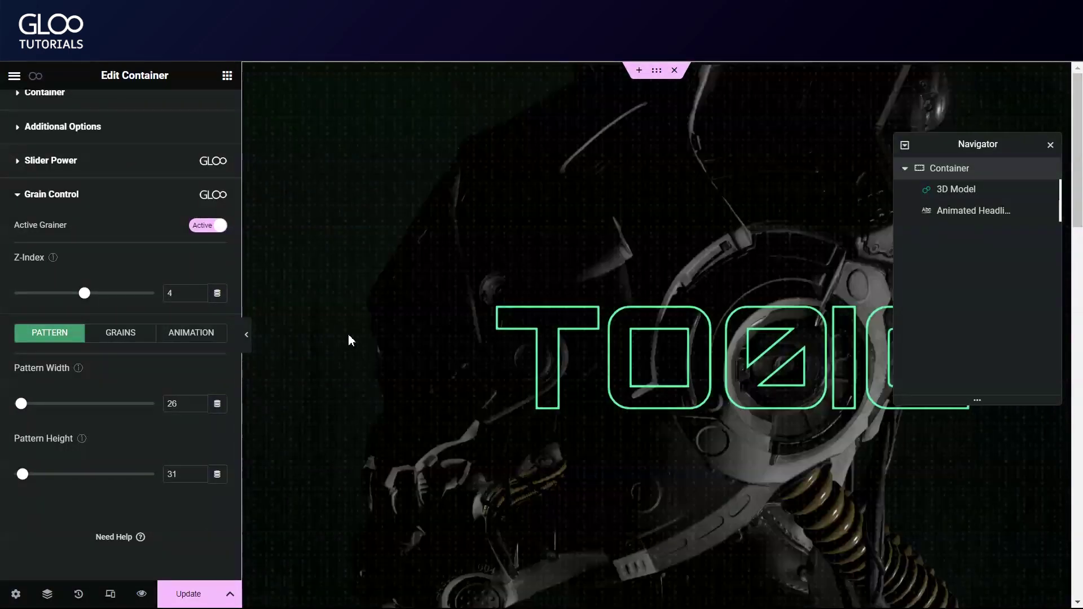
pyautogui.click(136, 404)
pyautogui.click(134, 476)
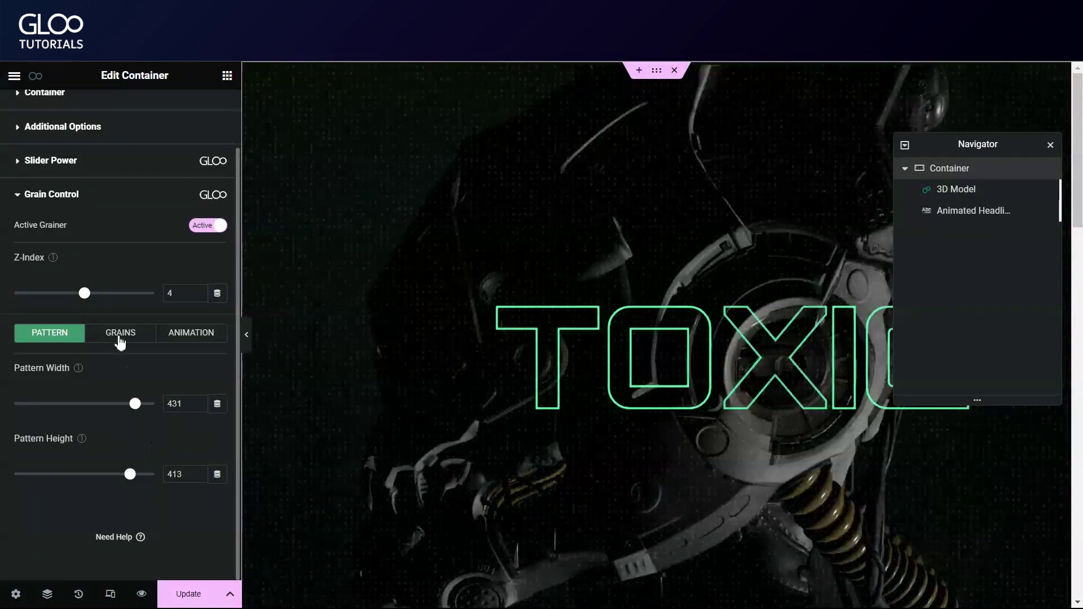
# Set Grain Density to 8.8 and Grain Opacity to 0.14.
pyautogui.click(120, 336)
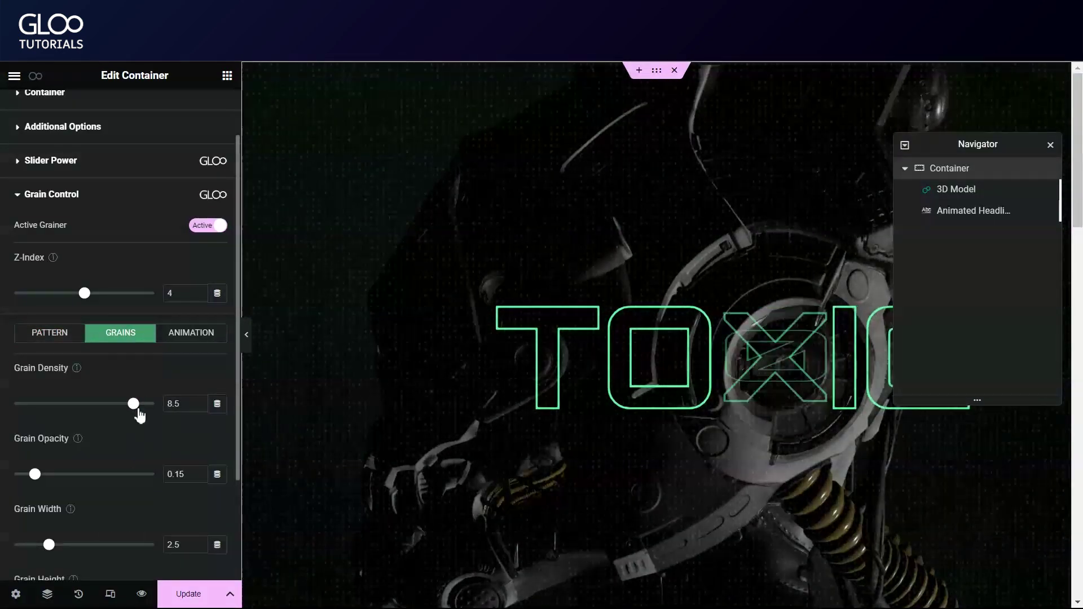
pyautogui.moveTo(140, 415); pyautogui.dragTo(25, 417)
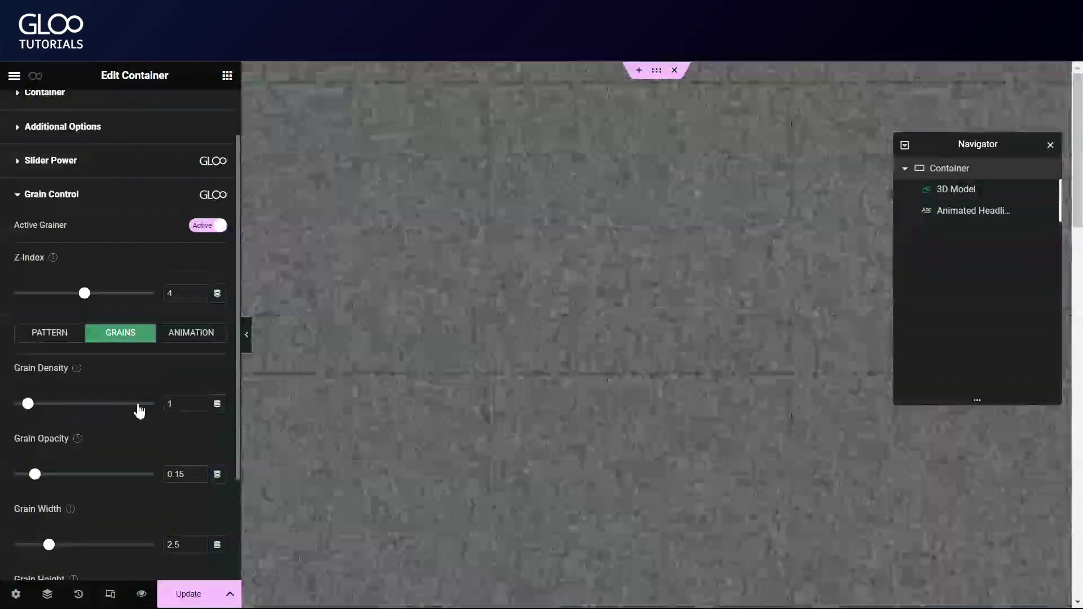
pyautogui.click(138, 404)
pyautogui.scroll(-3, 137, 404)
pyautogui.moveTo(34, 333); pyautogui.dragTo(142, 333)
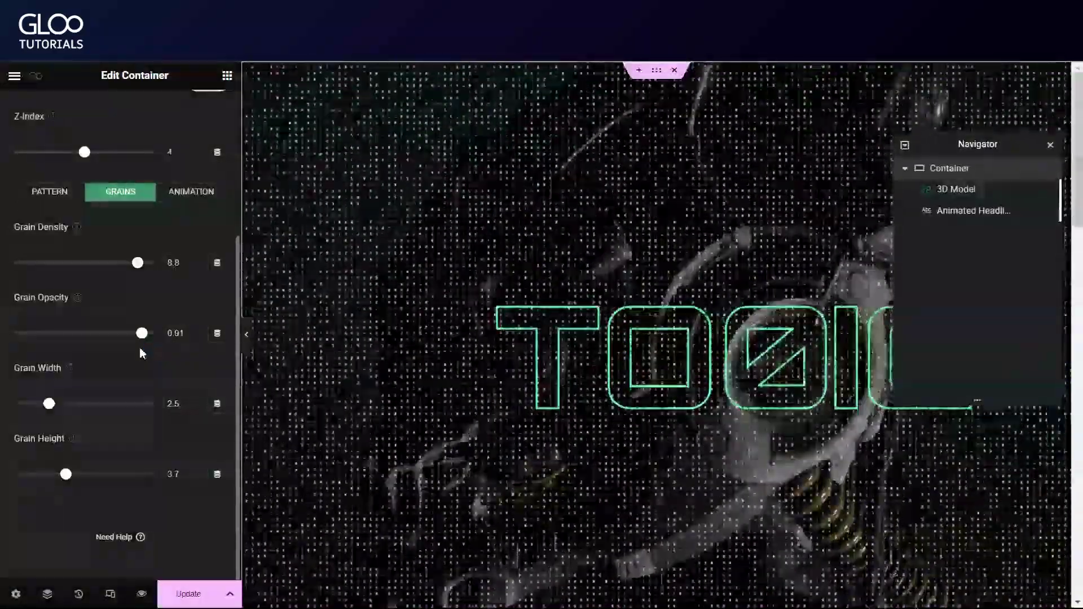
pyautogui.click(49, 333)
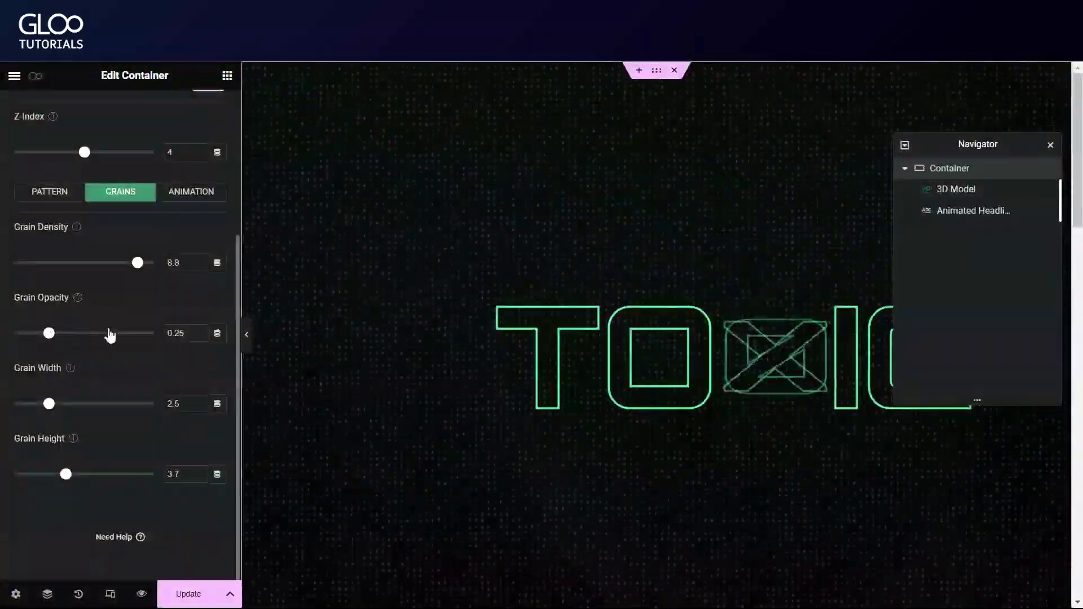
pyautogui.moveTo(50, 342); pyautogui.dragTo(34, 338)
# Set Grain Width to 3.3 and Grain Height to 10 for vertical streaks.
pyautogui.moveTo(62, 406); pyautogui.dragTo(168, 403)
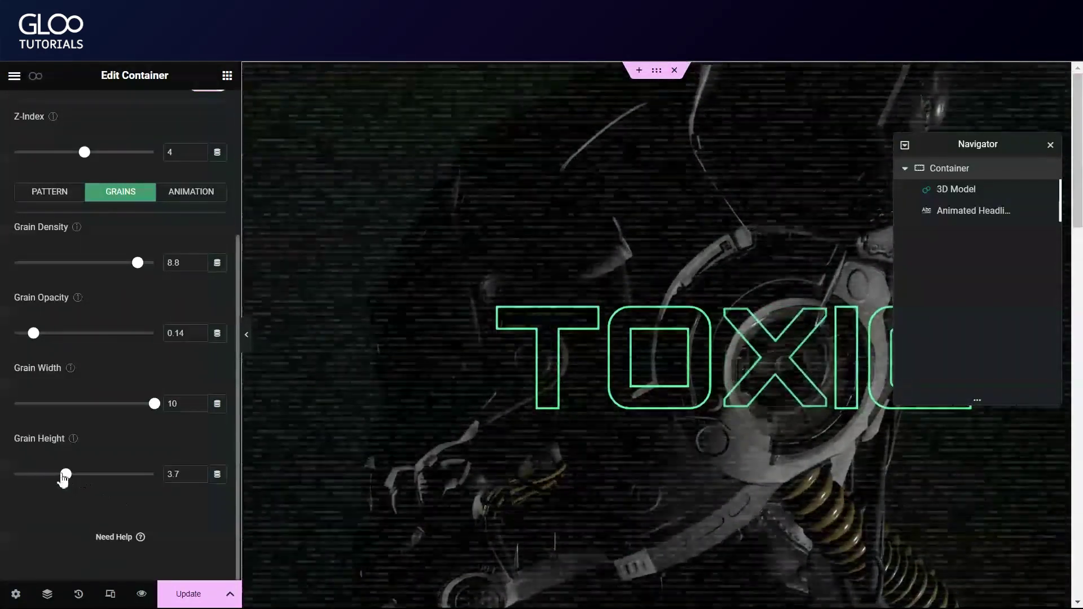
pyautogui.moveTo(66, 477); pyautogui.dragTo(11, 474)
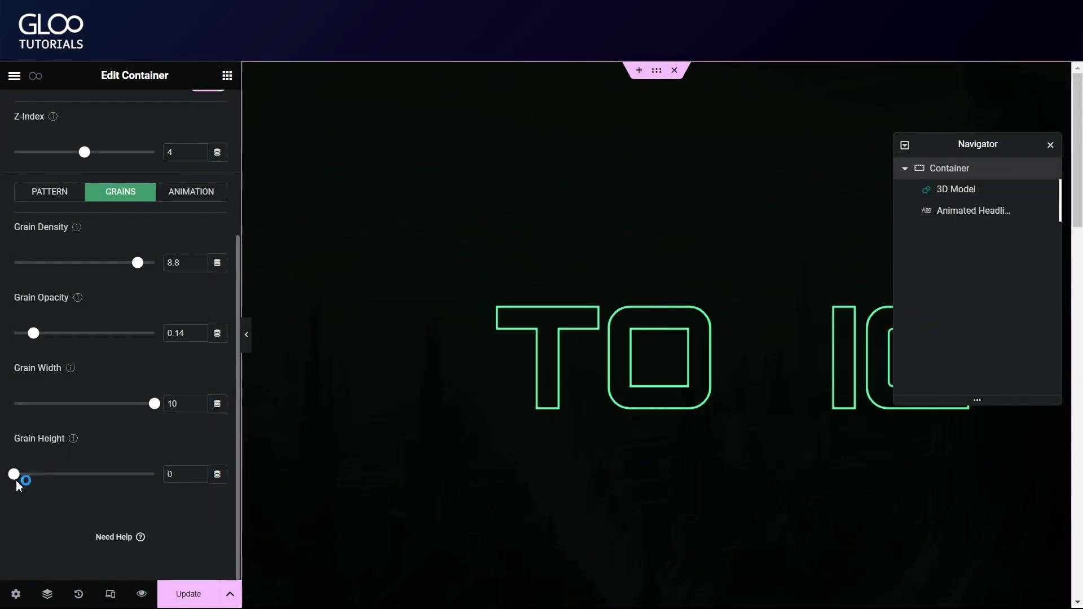
pyautogui.moveTo(62, 479); pyautogui.dragTo(154, 474)
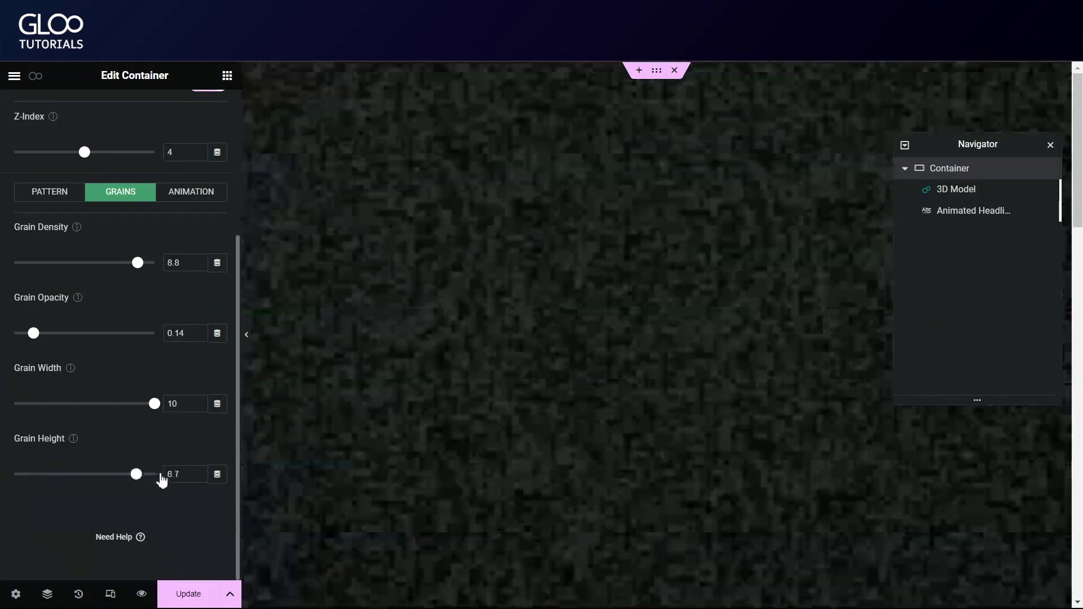
pyautogui.moveTo(155, 404); pyautogui.dragTo(61, 411)
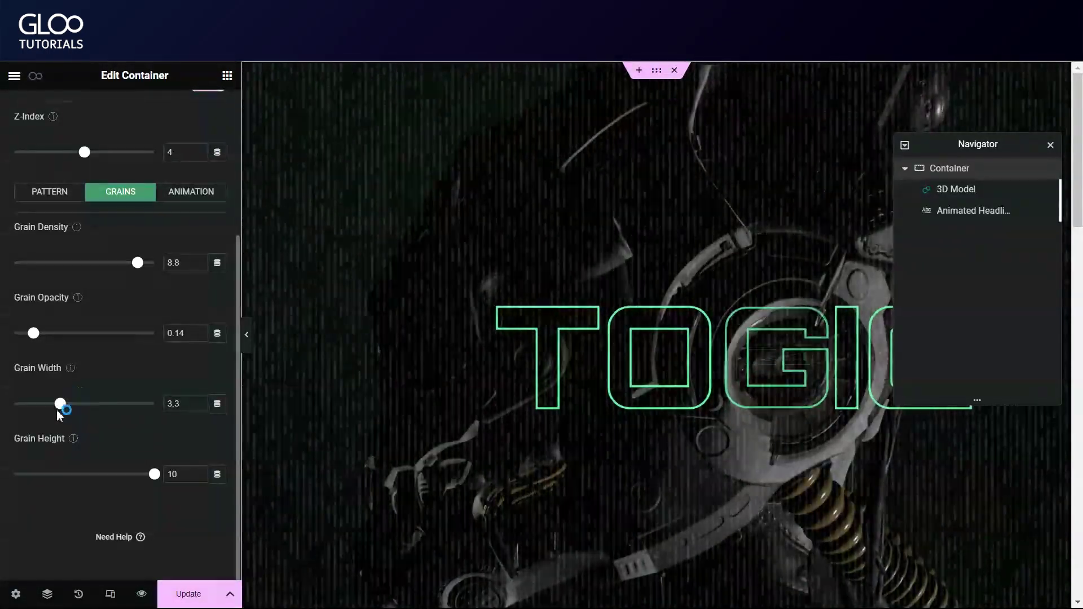
# Set grain height to 3.5 and turn Enable Animation off for a static texture.
pyautogui.moveTo(154, 474); pyautogui.dragTo(60, 479)
pyautogui.click(189, 195)
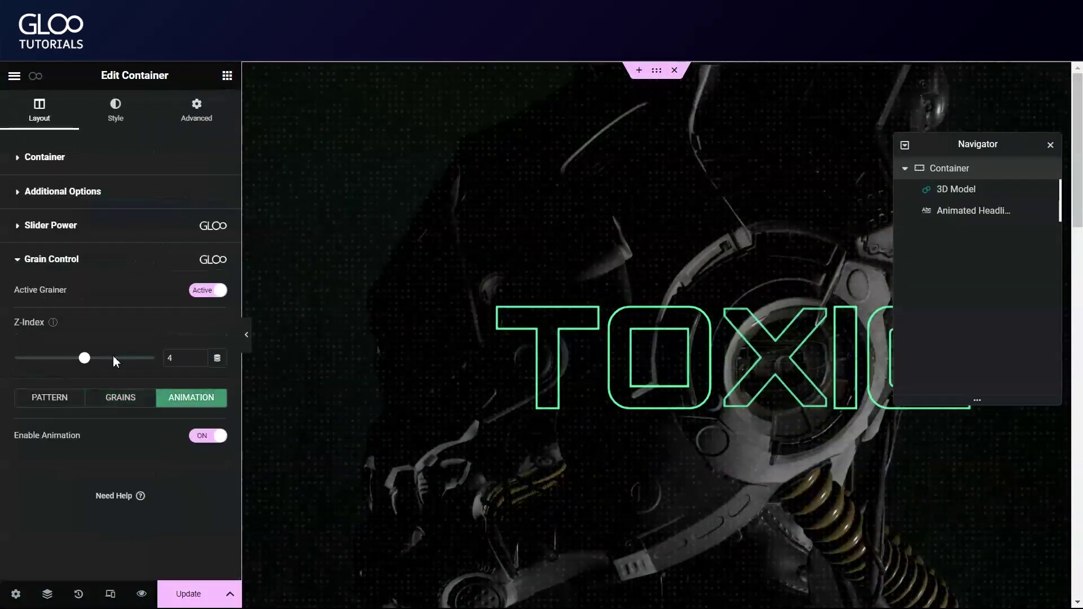
pyautogui.click(210, 438)
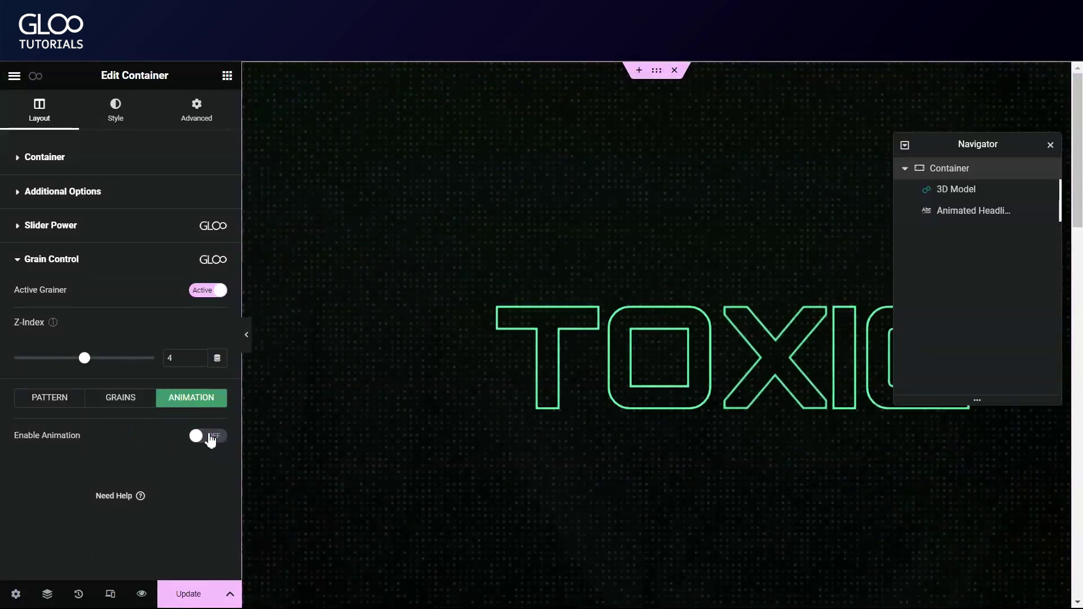